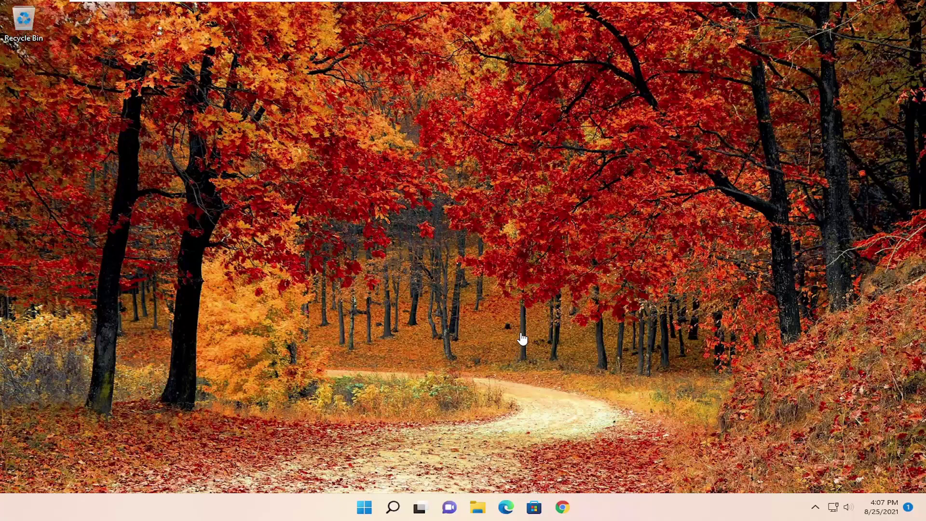
Find Windows Defender Firewall by searching 'firewall' and open its on/off settings.
{"action": "left_click", "coordinate": [390, 511]}
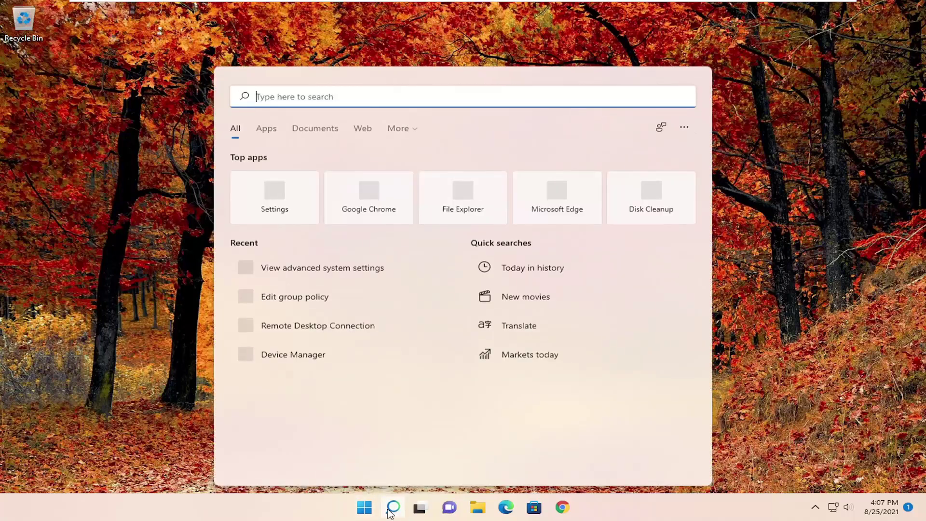
{"action": "type", "text": "firewall"}
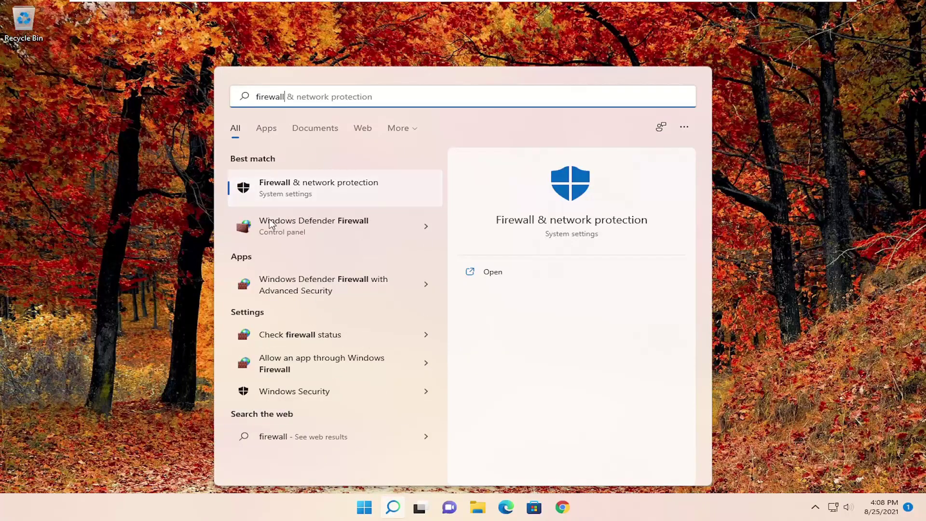
{"action": "left_click", "coordinate": [325, 227]}
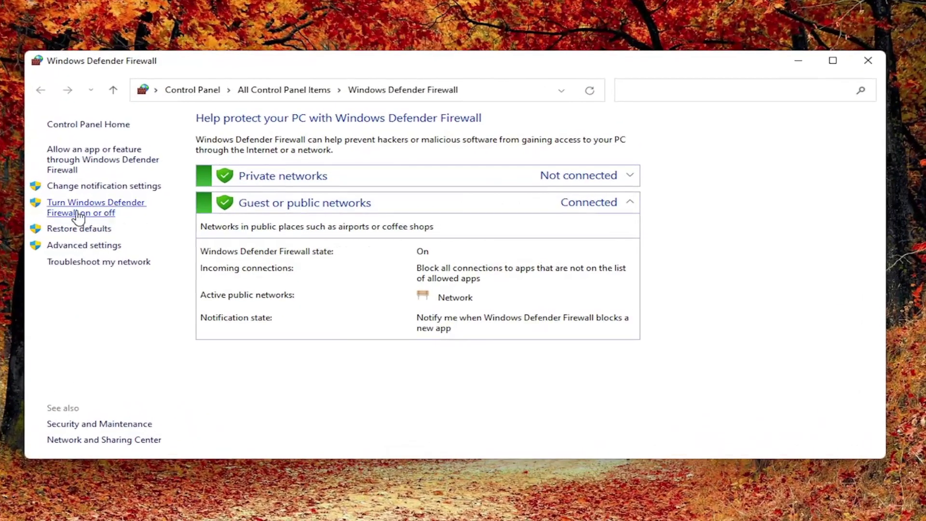
{"action": "left_click", "coordinate": [75, 216]}
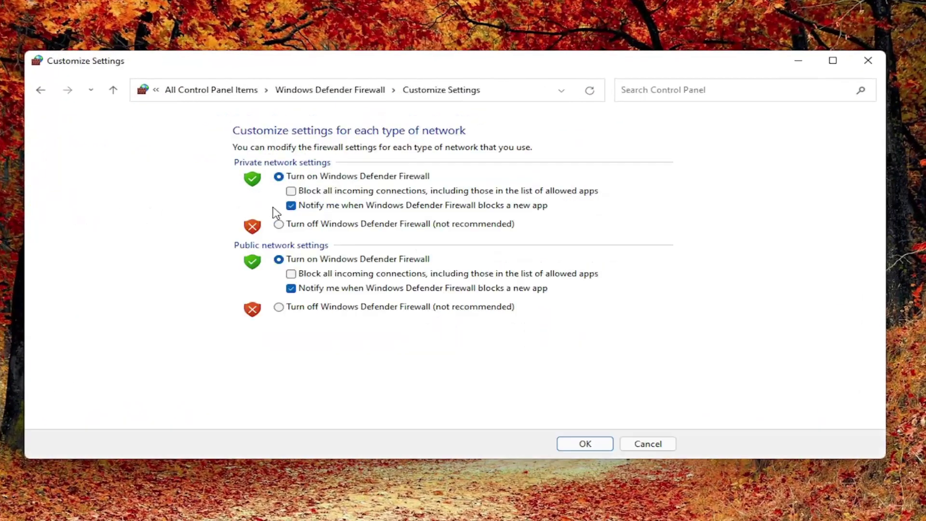
Turn the firewall off for private and public networks, then restore recommended settings.
{"action": "left_click", "coordinate": [285, 224]}
{"action": "left_click", "coordinate": [280, 306]}
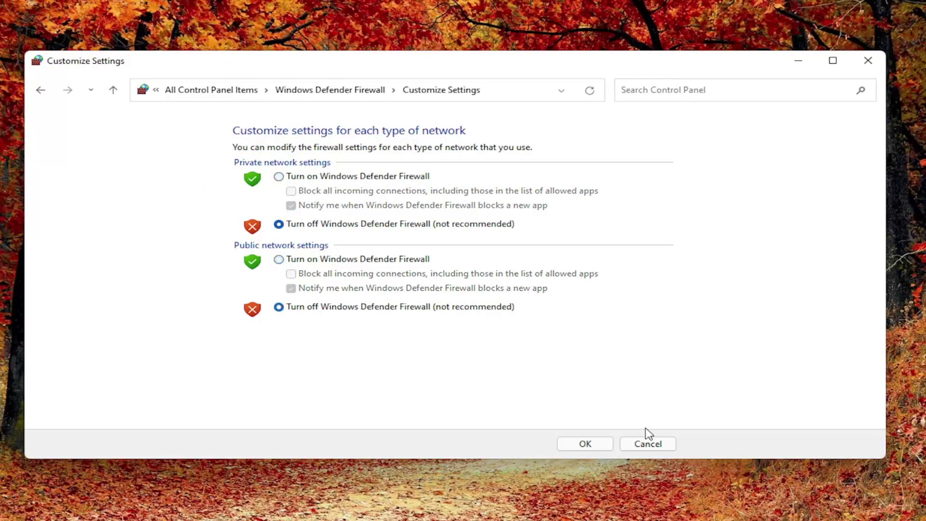
{"action": "left_click", "coordinate": [586, 444]}
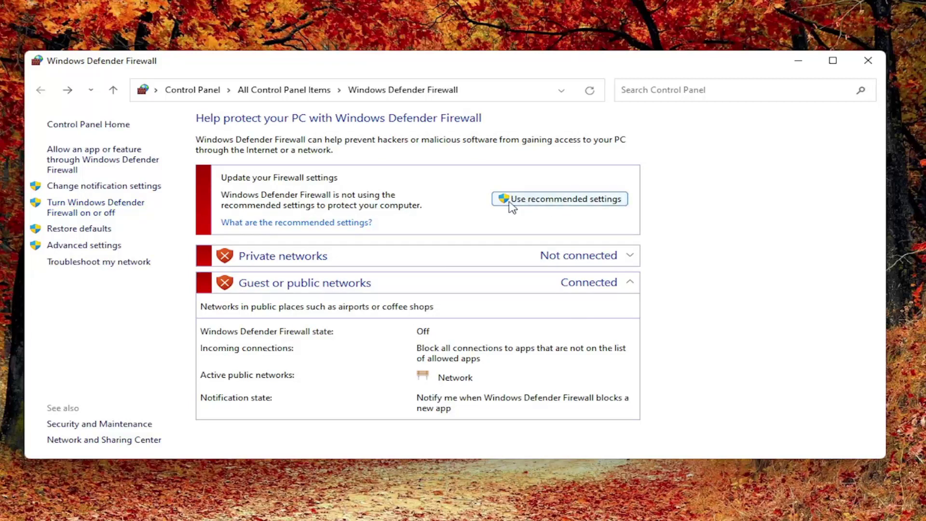
{"action": "left_click", "coordinate": [573, 202]}
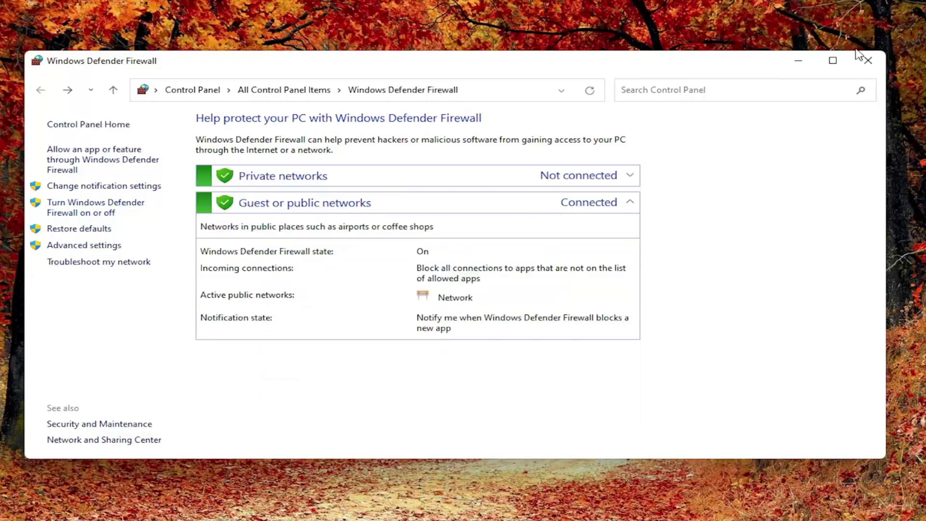
{"action": "left_click", "coordinate": [867, 61]}
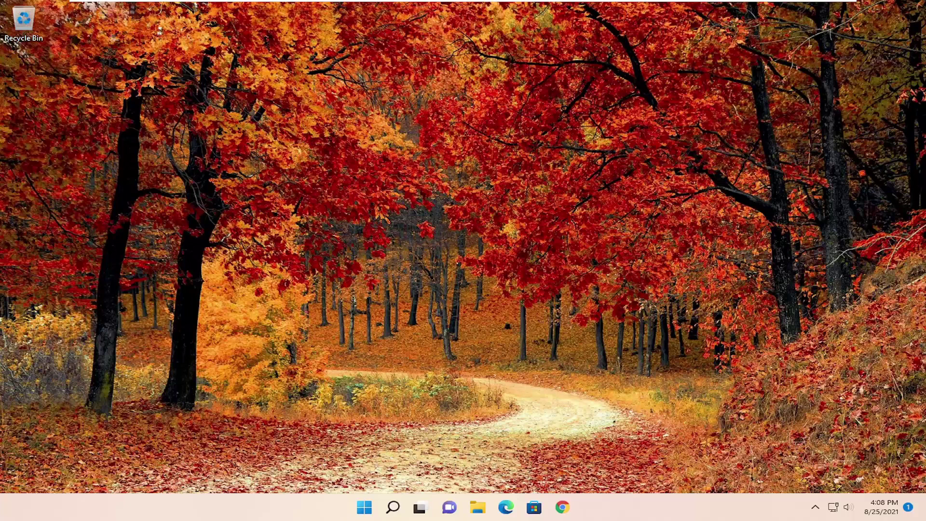
Launch File Explorer from a search for 'file explorer'.
{"action": "left_click", "coordinate": [393, 508]}
{"action": "type", "text": "file explorer"}
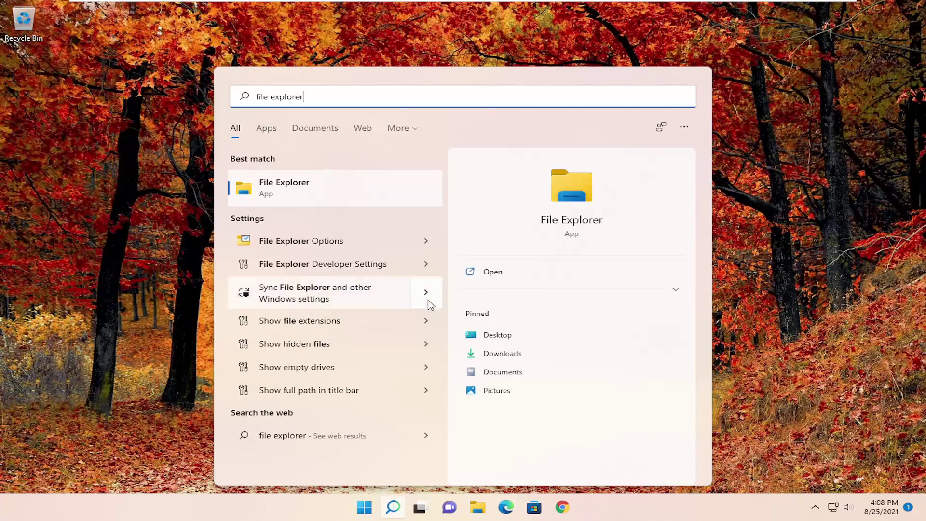
{"action": "left_click", "coordinate": [308, 185]}
{"action": "key", "text": "Return"}
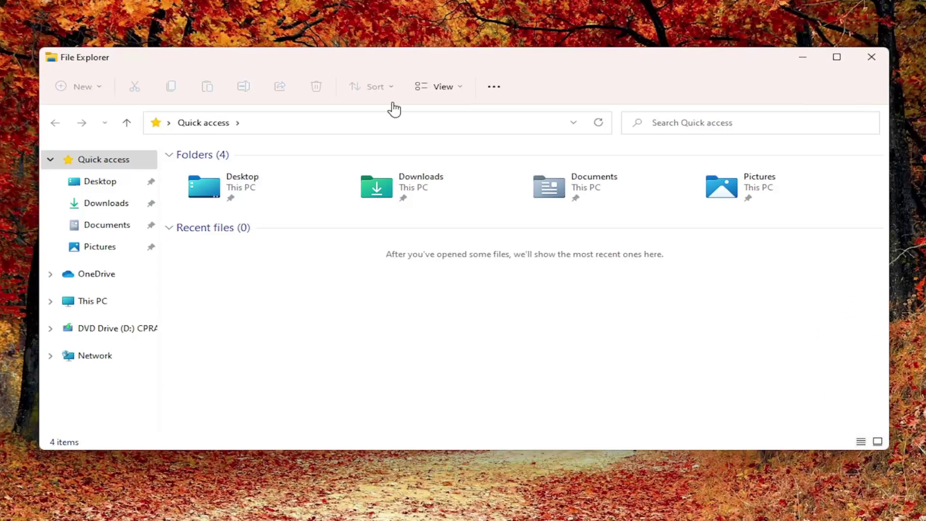
Browse from This PC into C:\Windows\System32.
{"action": "left_click", "coordinate": [82, 303]}
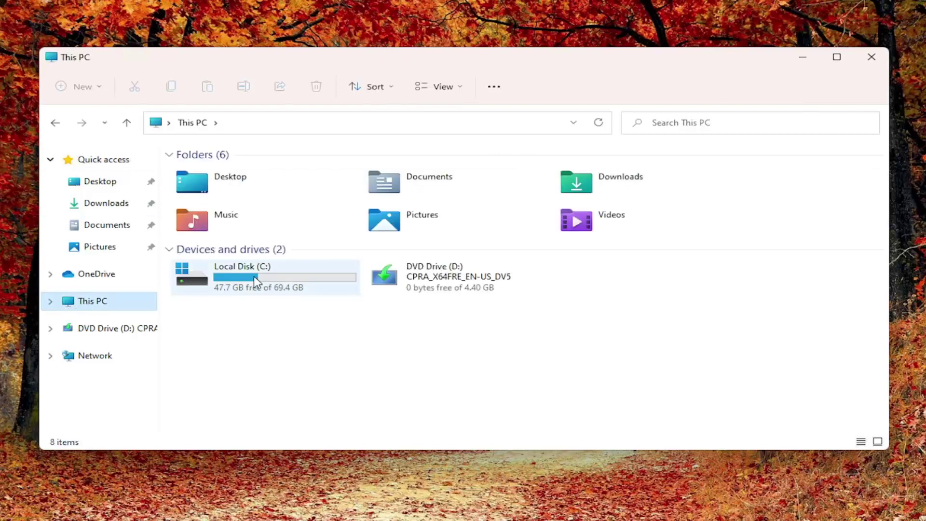
{"action": "mouse_move", "coordinate": [225, 287]}
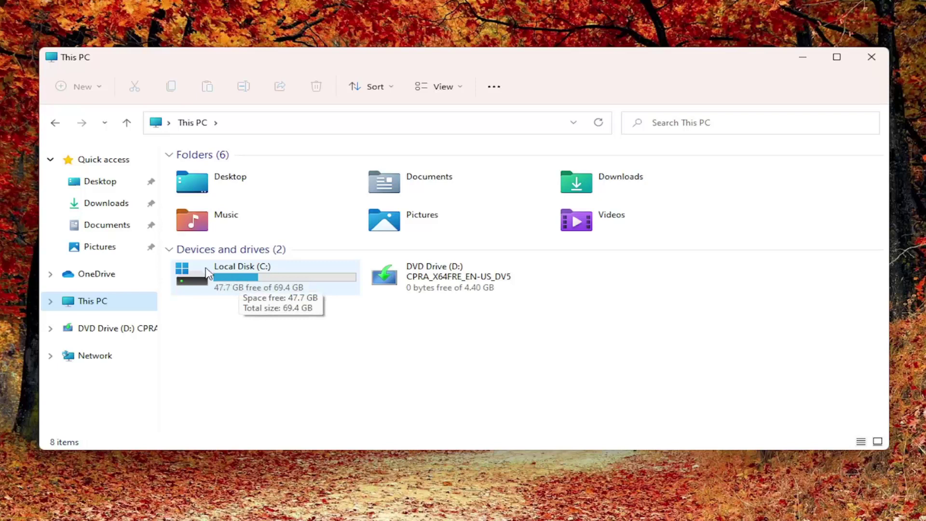
{"action": "double_click", "coordinate": [250, 288]}
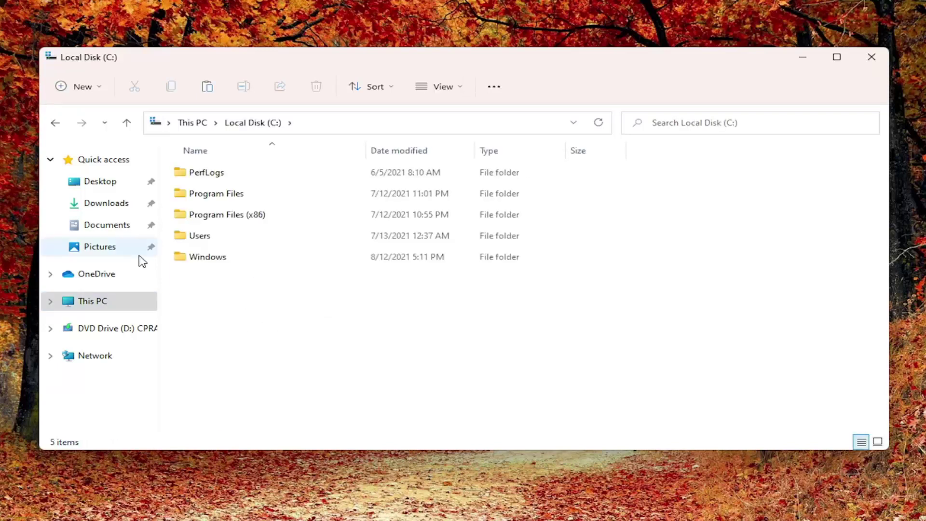
{"action": "double_click", "coordinate": [202, 262]}
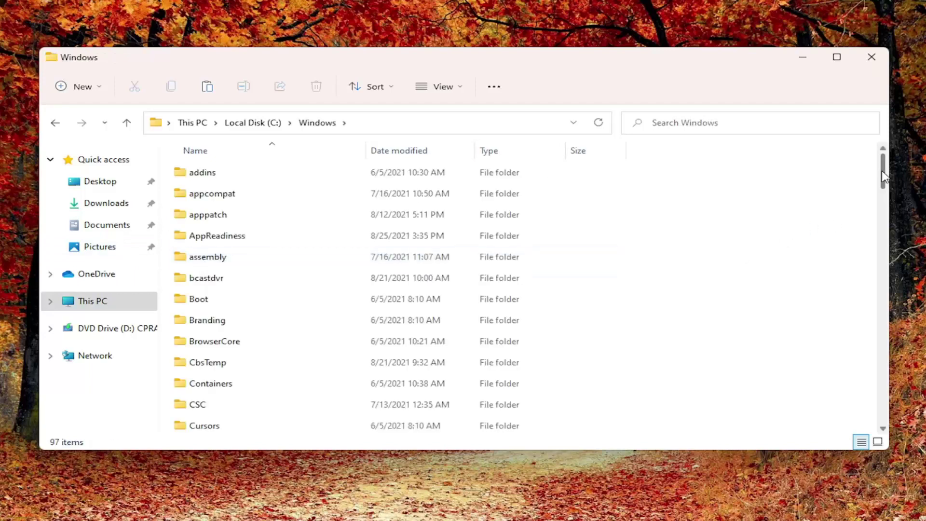
{"action": "left_click_drag", "start_coordinate": [883, 176], "coordinate": [878, 288]}
{"action": "scroll", "coordinate": [661, 368], "scroll_direction": "down", "scroll_amount": 5}
{"action": "double_click", "coordinate": [261, 390]}
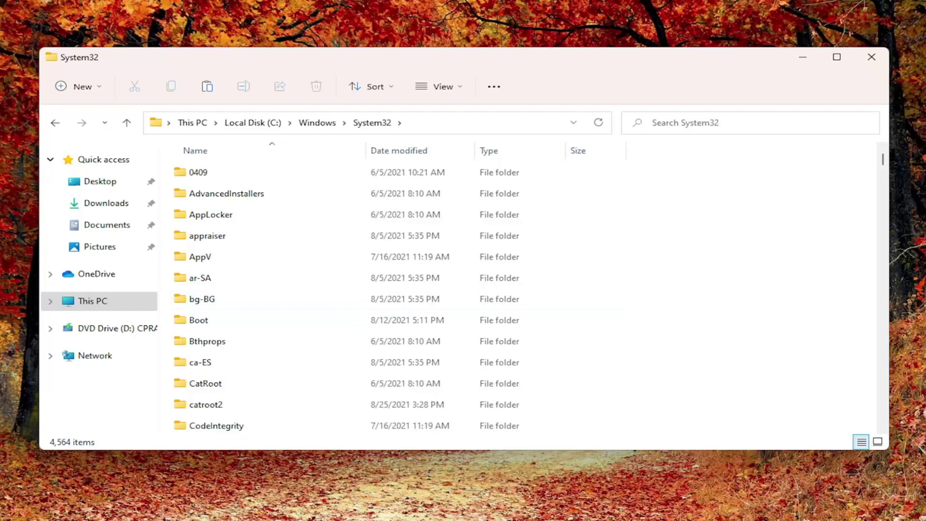
Open System32's drivers folder and then its etc subfolder.
{"action": "scroll", "coordinate": [425, 280], "scroll_direction": "down", "scroll_amount": 7}
{"action": "left_click", "coordinate": [414, 282]}
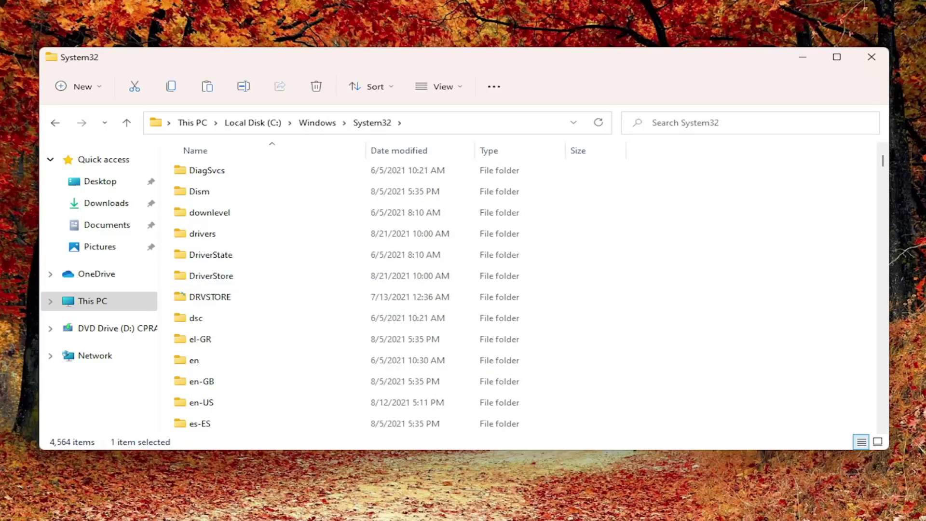
{"action": "left_click", "coordinate": [205, 240]}
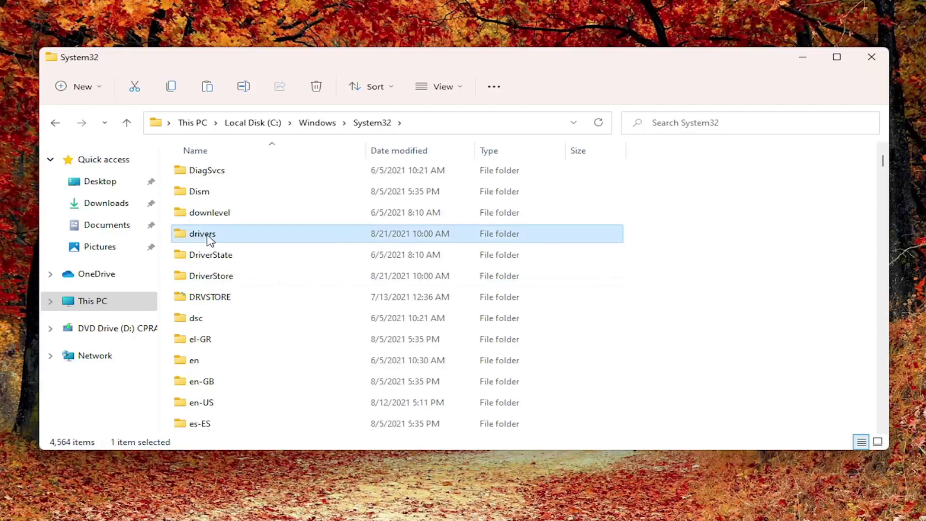
{"action": "double_click", "coordinate": [208, 236]}
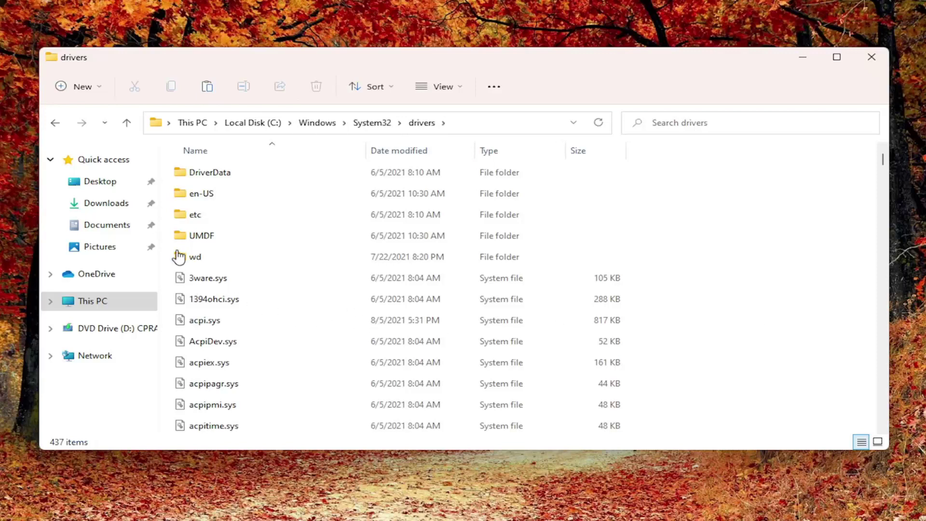
{"action": "double_click", "coordinate": [201, 216]}
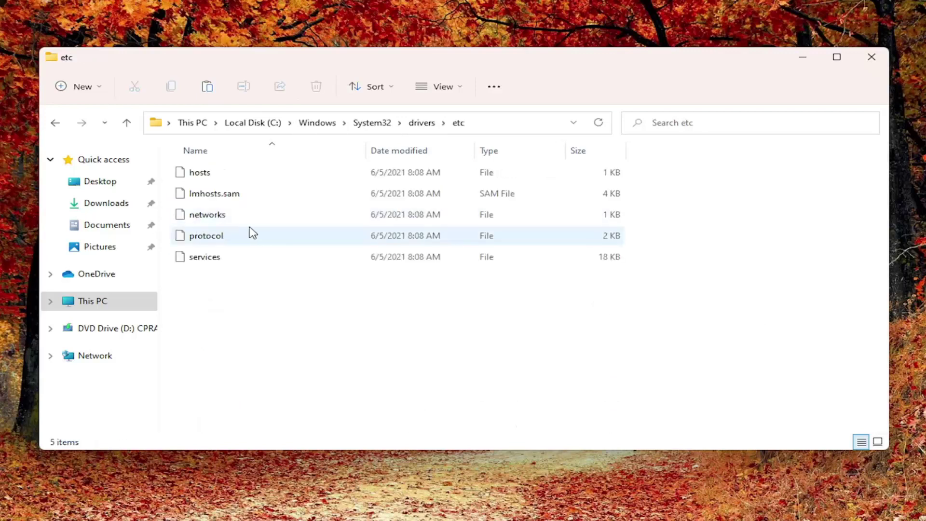
Copy the hosts file from etc and paste it onto the desktop.
{"action": "right_click", "coordinate": [200, 174]}
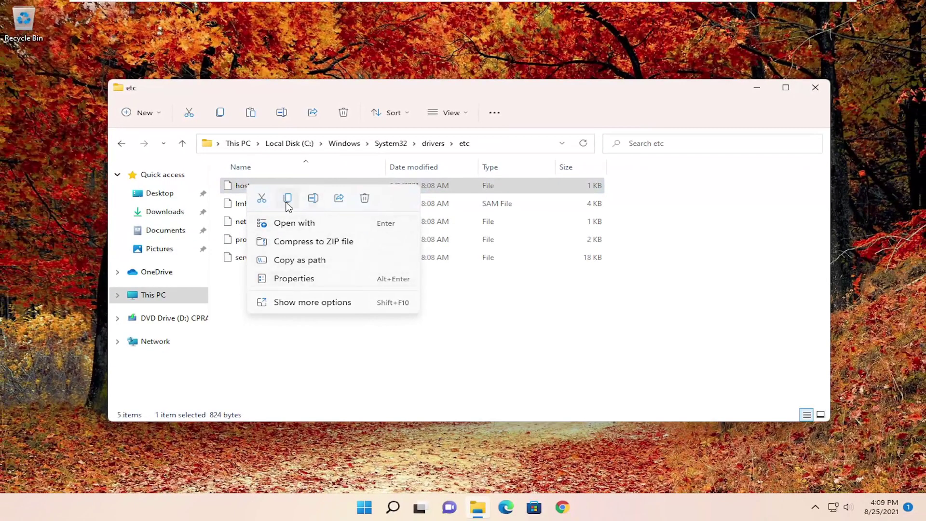
{"action": "left_click", "coordinate": [287, 200]}
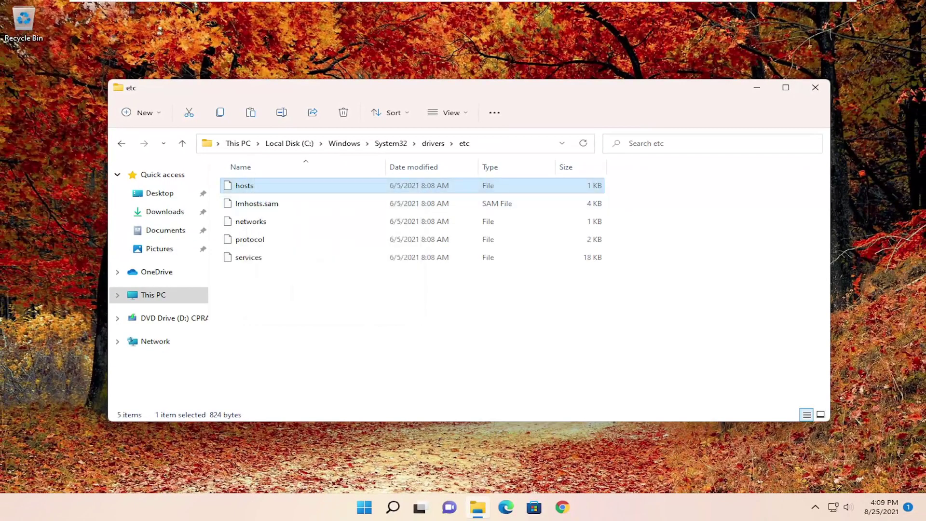
{"action": "right_click", "coordinate": [48, 110]}
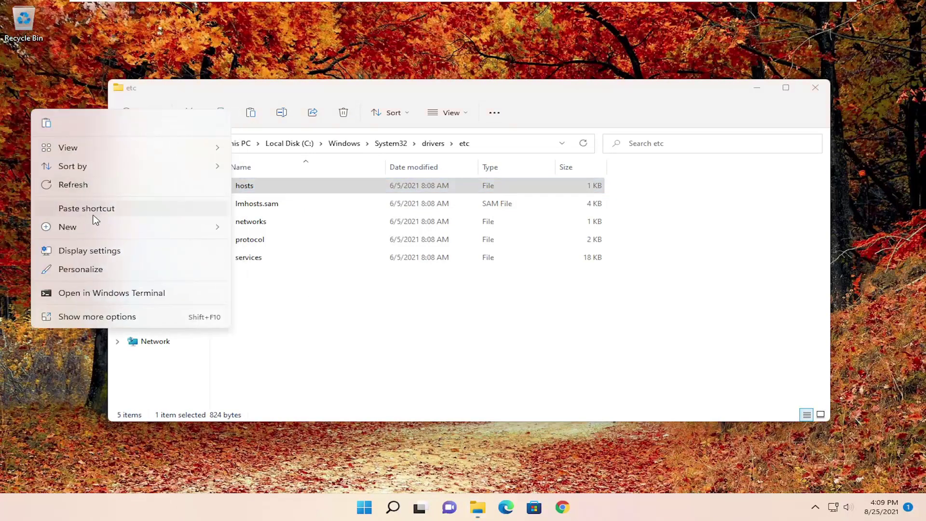
{"action": "left_click", "coordinate": [46, 123]}
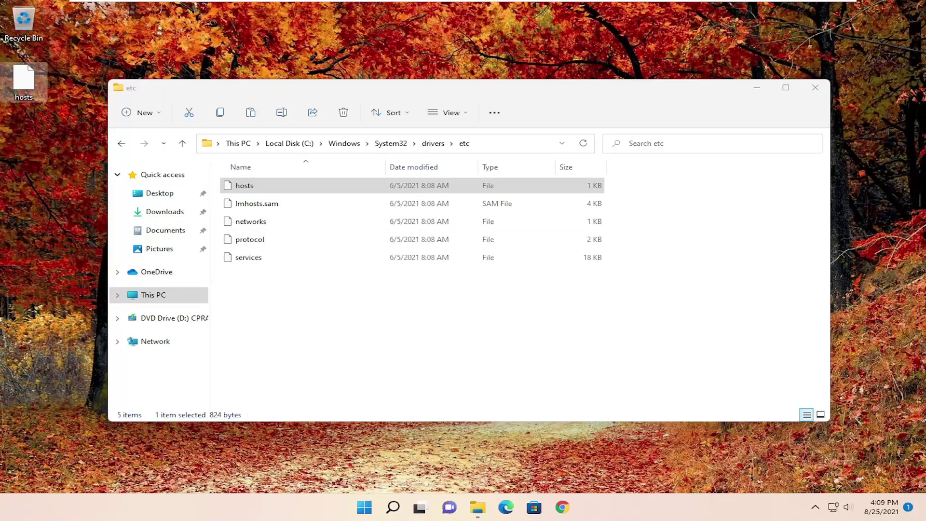
Open the desktop hosts copy in Notepad via Open with.
{"action": "right_click", "coordinate": [26, 83]}
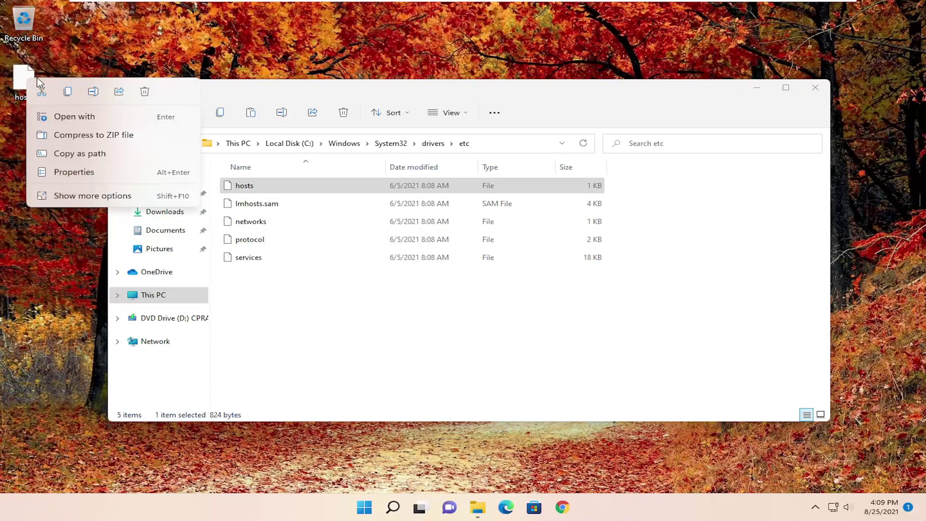
{"action": "left_click", "coordinate": [56, 119]}
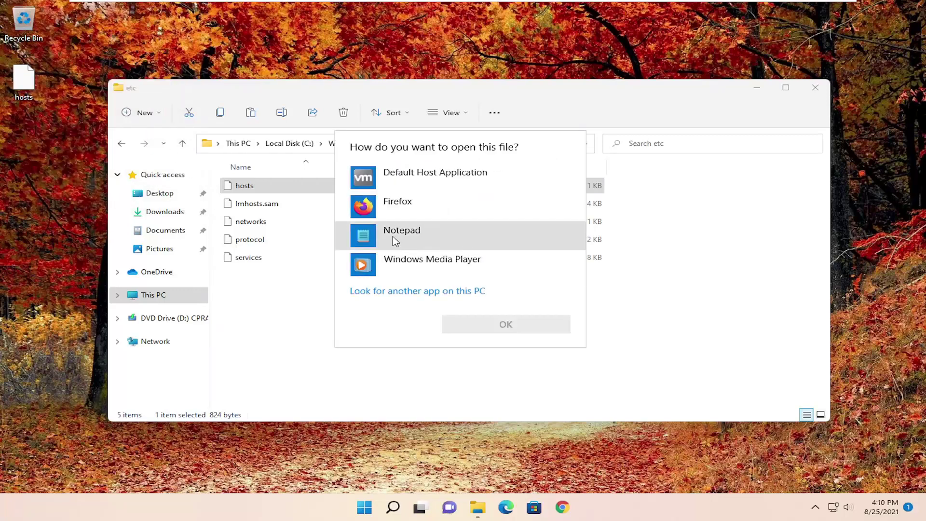
{"action": "left_click", "coordinate": [395, 240]}
{"action": "left_click", "coordinate": [483, 326]}
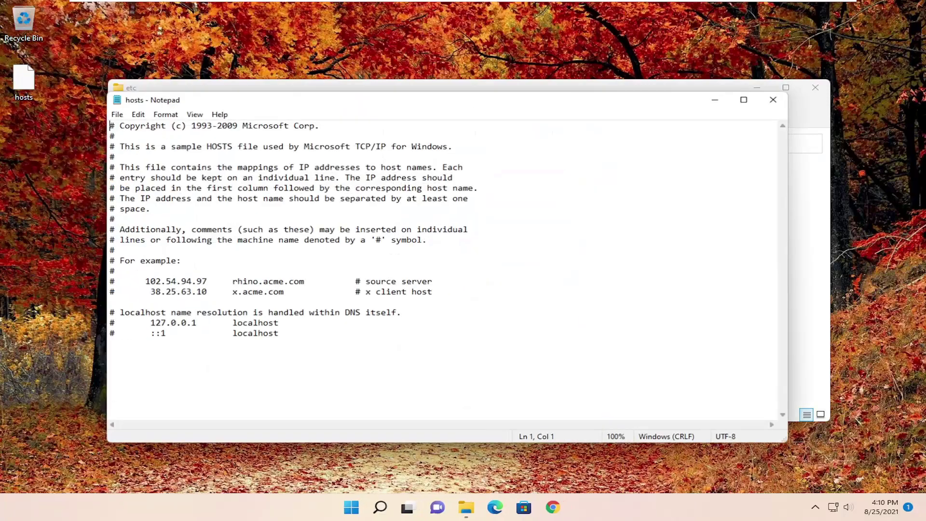
Review the hosts entries down to the last line and save the file.
{"action": "left_click", "coordinate": [108, 344]}
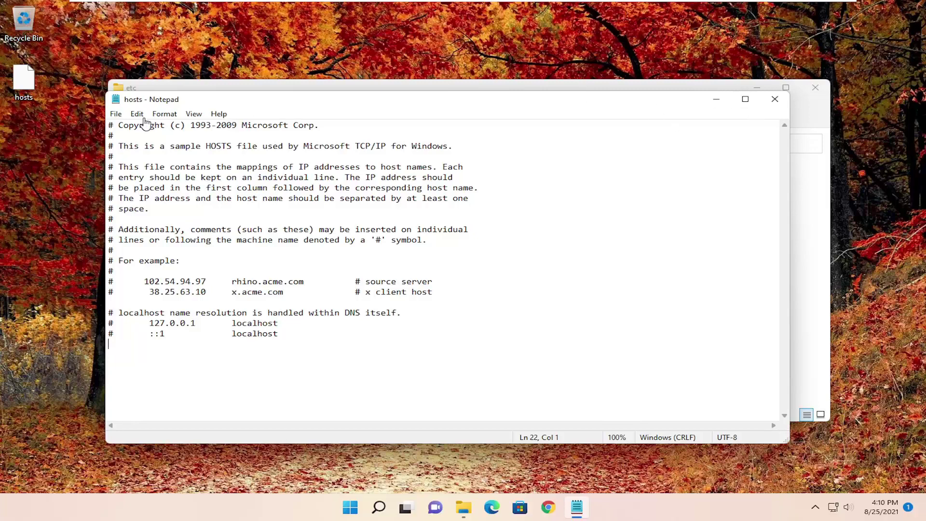
{"action": "left_click", "coordinate": [115, 114]}
{"action": "left_click", "coordinate": [137, 165]}
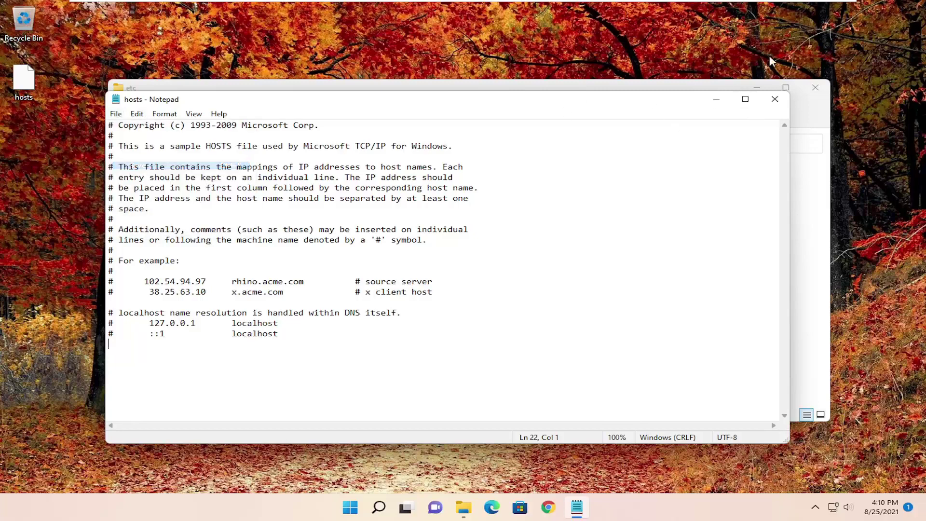
Close Notepad and drag the desktop hosts copy toward the etc folder.
{"action": "left_click", "coordinate": [774, 99]}
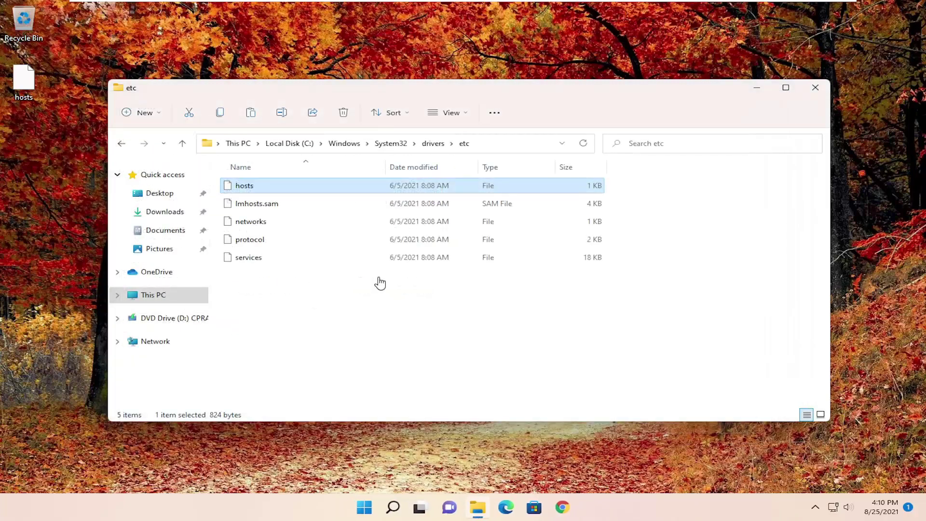
{"action": "left_click", "coordinate": [29, 85]}
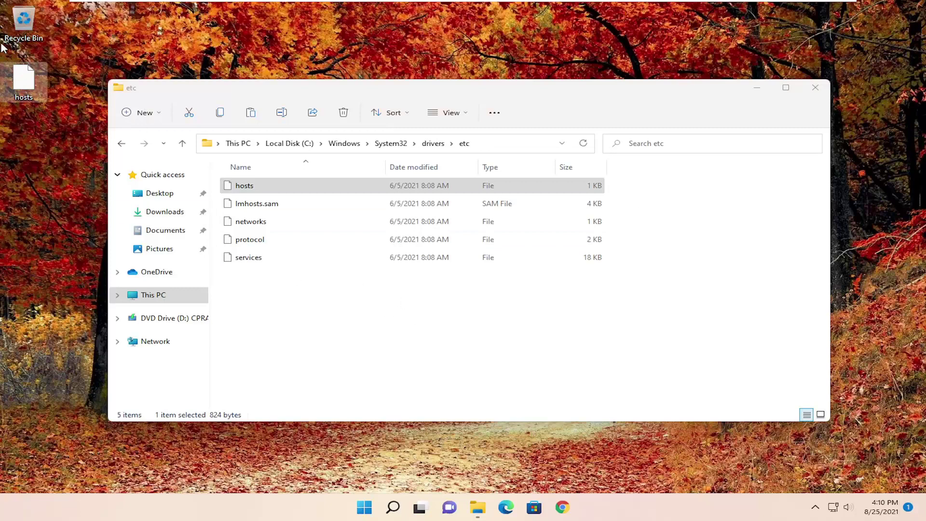
{"action": "left_click_drag", "start_coordinate": [25, 81], "coordinate": [453, 314]}
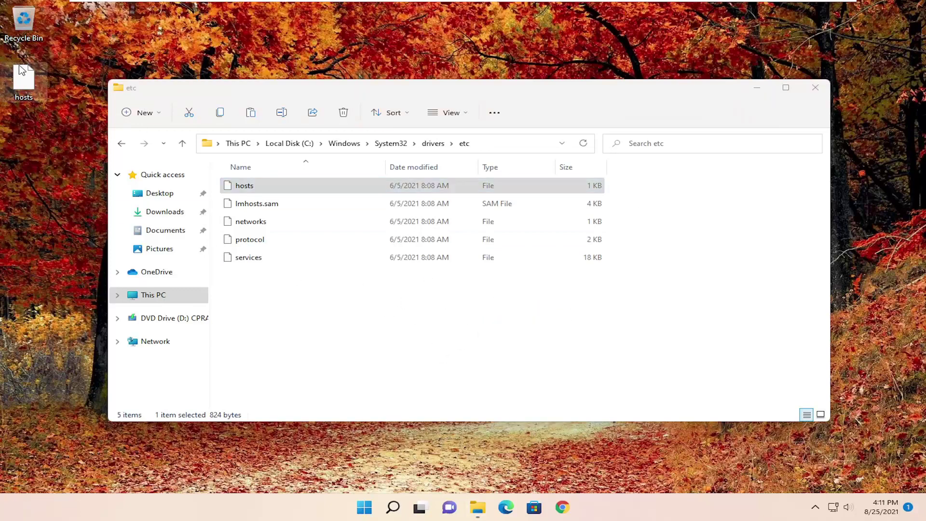
Delete the original hosts file from the etc folder.
{"action": "left_click", "coordinate": [254, 190]}
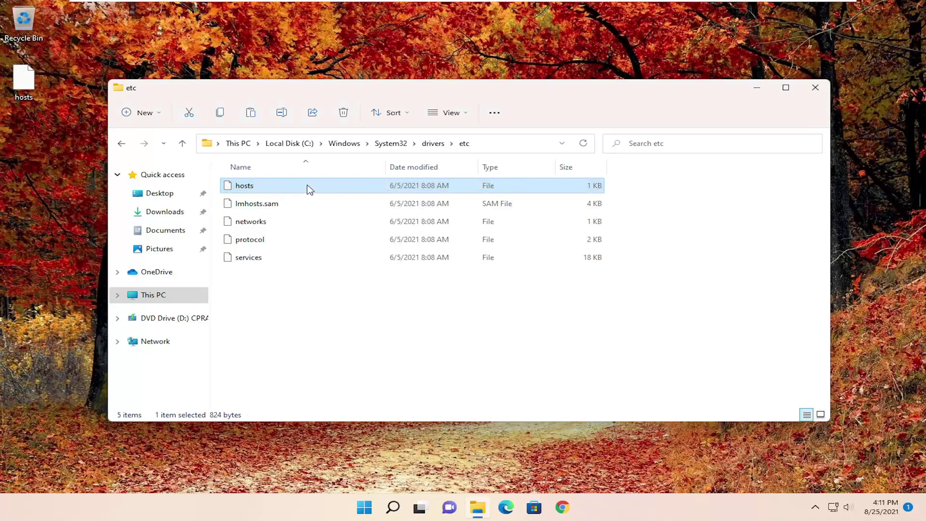
{"action": "key", "text": "Delete"}
{"action": "key", "text": "Escape"}
{"action": "right_click", "coordinate": [264, 192]}
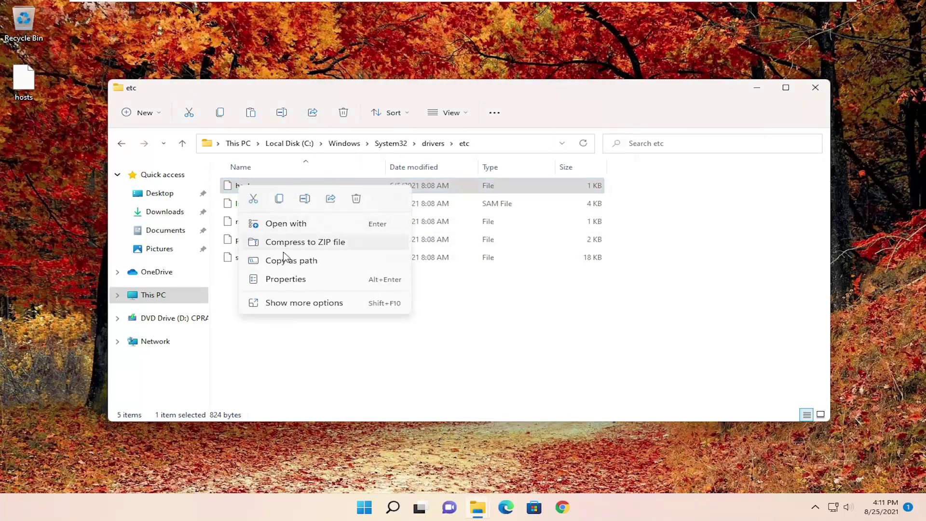
{"action": "left_click", "coordinate": [396, 191]}
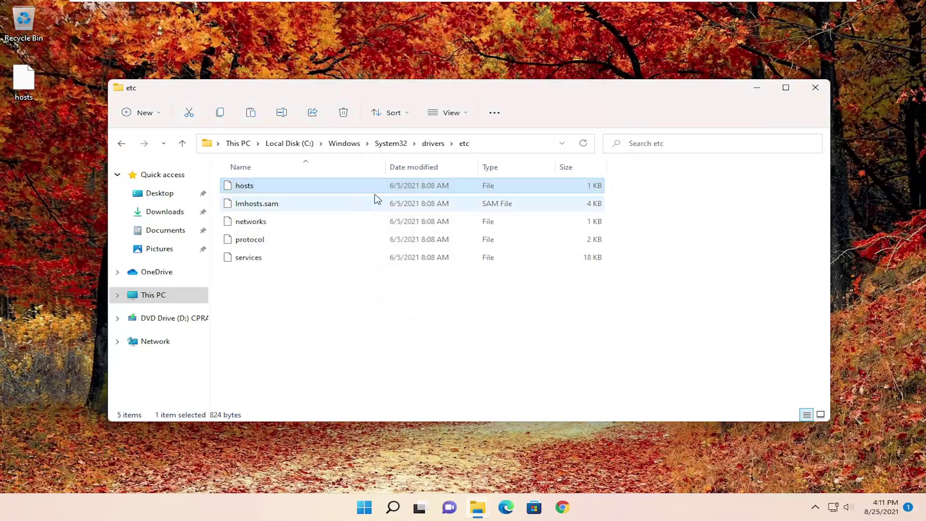
Move the desktop hosts copy into etc, granting administrator permission.
{"action": "left_click", "coordinate": [23, 79]}
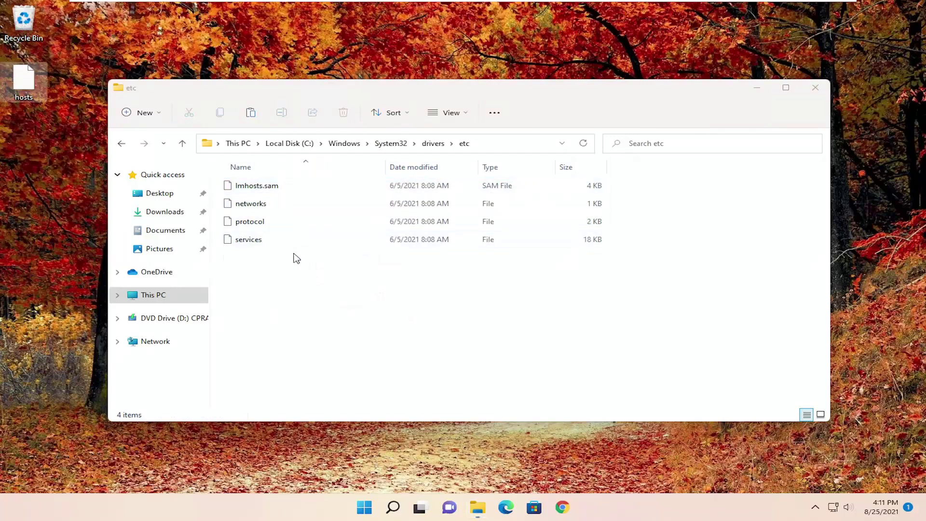
{"action": "left_click_drag", "start_coordinate": [24, 80], "coordinate": [333, 286]}
{"action": "left_click", "coordinate": [425, 175]}
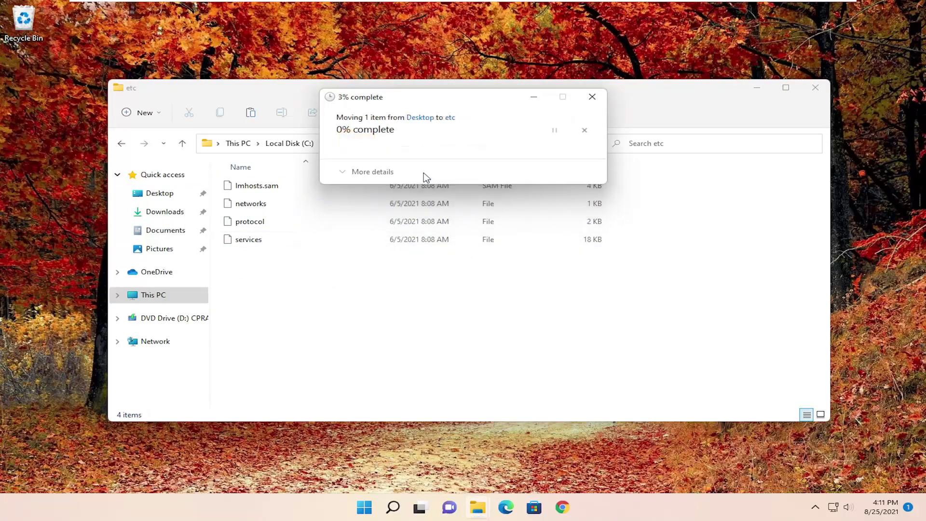